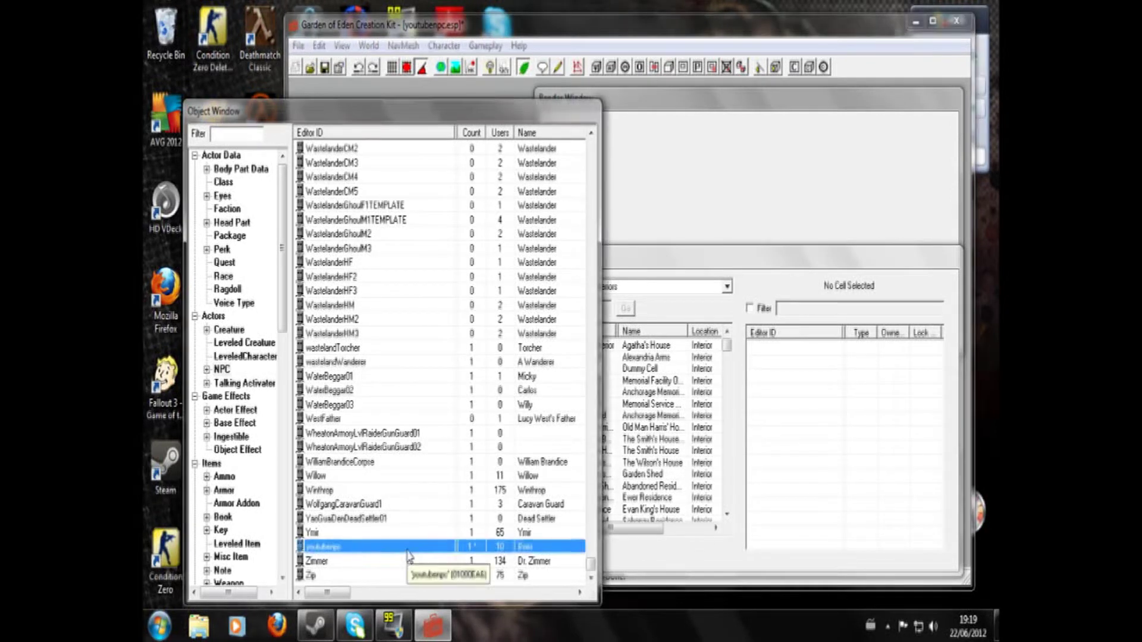
Edit the youtubenpc NPC record, replacing the name Boris with Stranger
{"action": "left_click", "coordinate": [371, 473]}
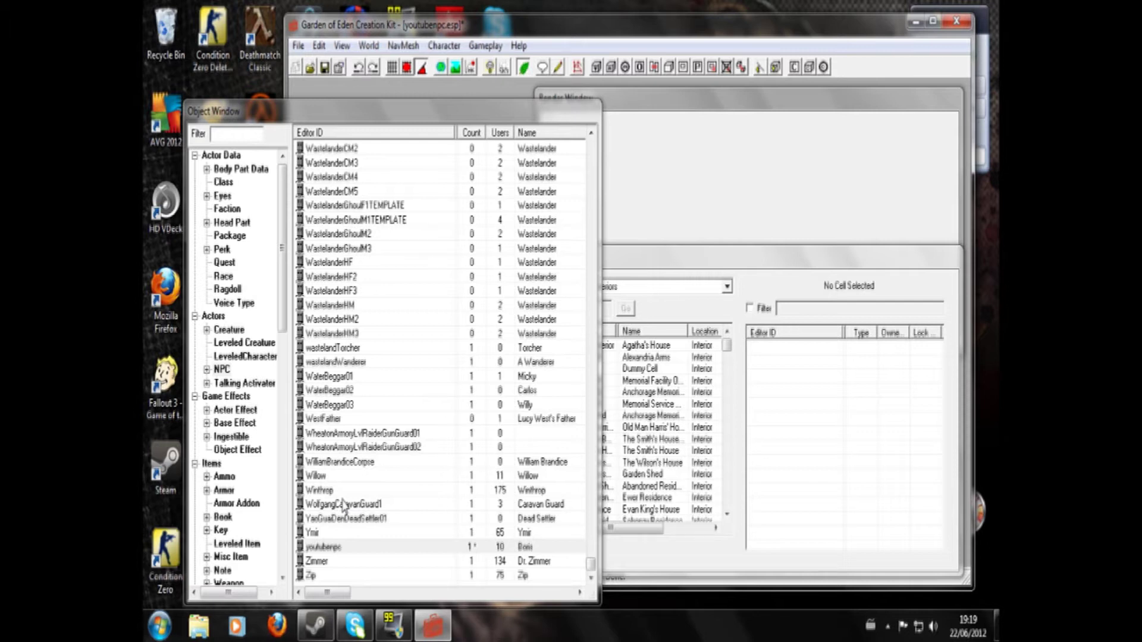
{"action": "left_click", "coordinate": [362, 546]}
{"action": "double_click", "coordinate": [413, 550]}
{"action": "key", "text": "shift+Home"}
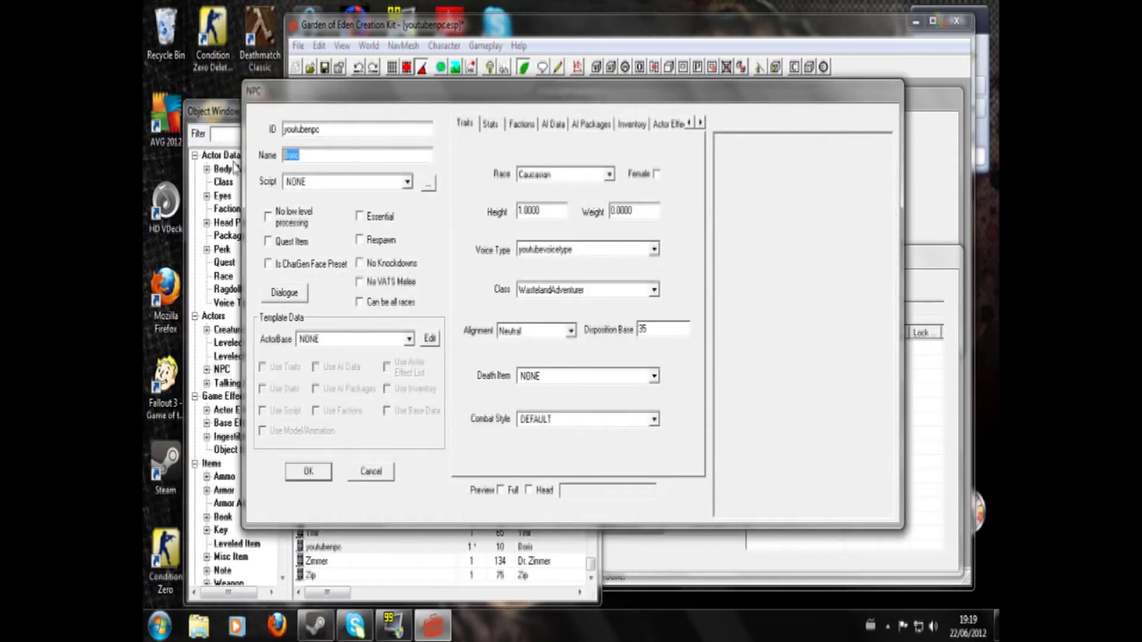
{"action": "type", "text": "Stranger"}
{"action": "left_click", "coordinate": [308, 473]}
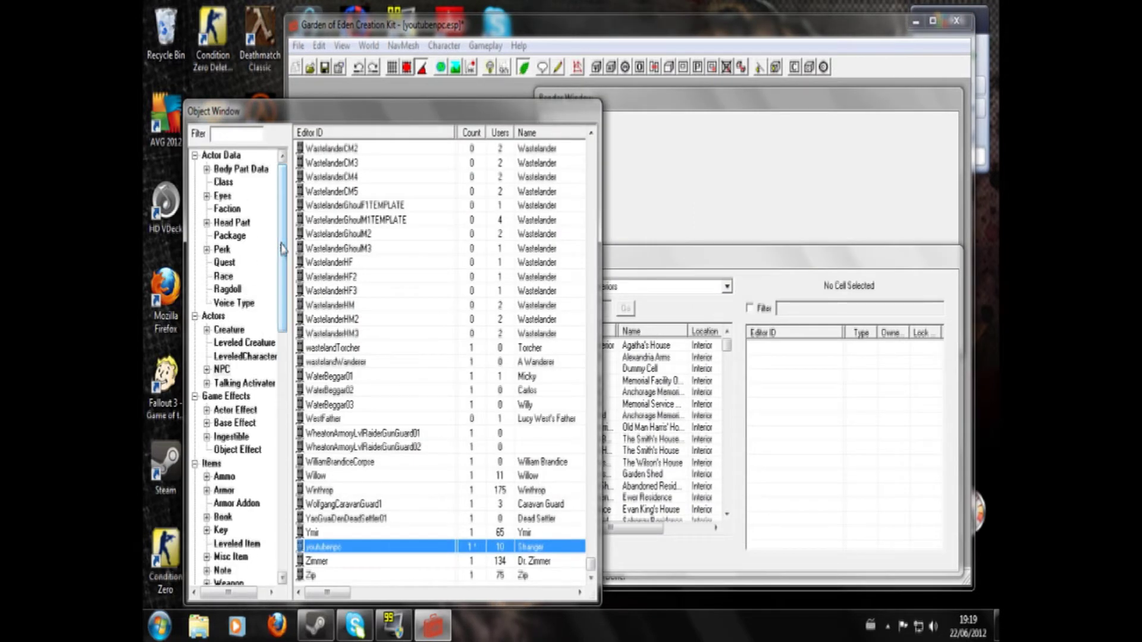
{"action": "scroll", "coordinate": [283, 249], "scroll_direction": "down", "scroll_amount": 2}
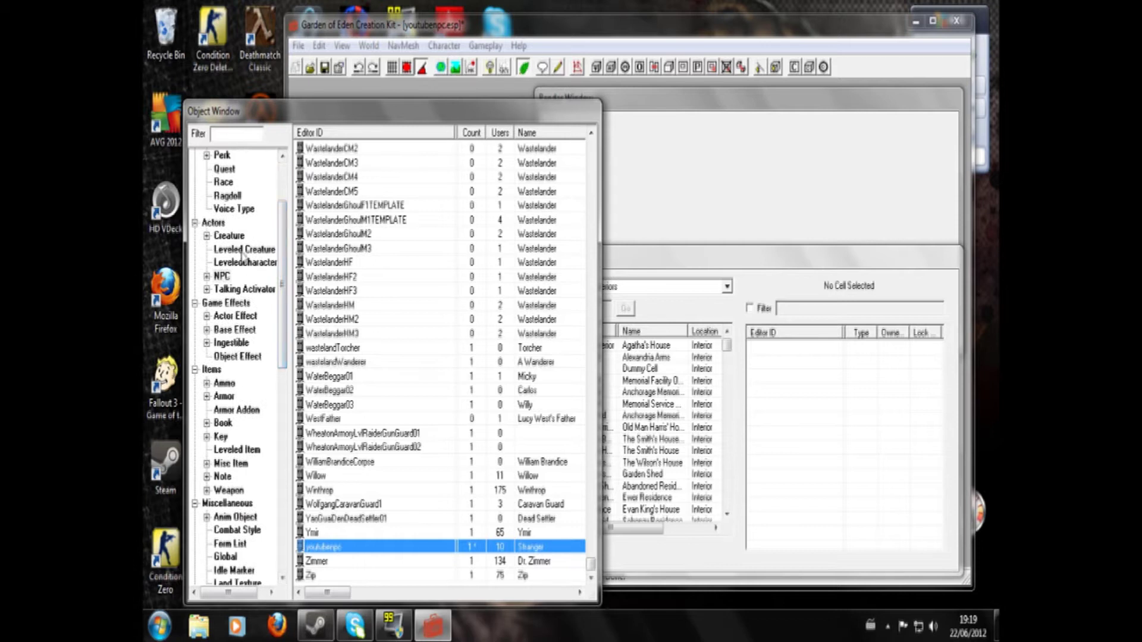
Open the youtubedialogue quest's 'Hello, my name is Boris' greeting and its end result script
{"action": "left_click", "coordinate": [227, 170]}
{"action": "left_click", "coordinate": [375, 465]}
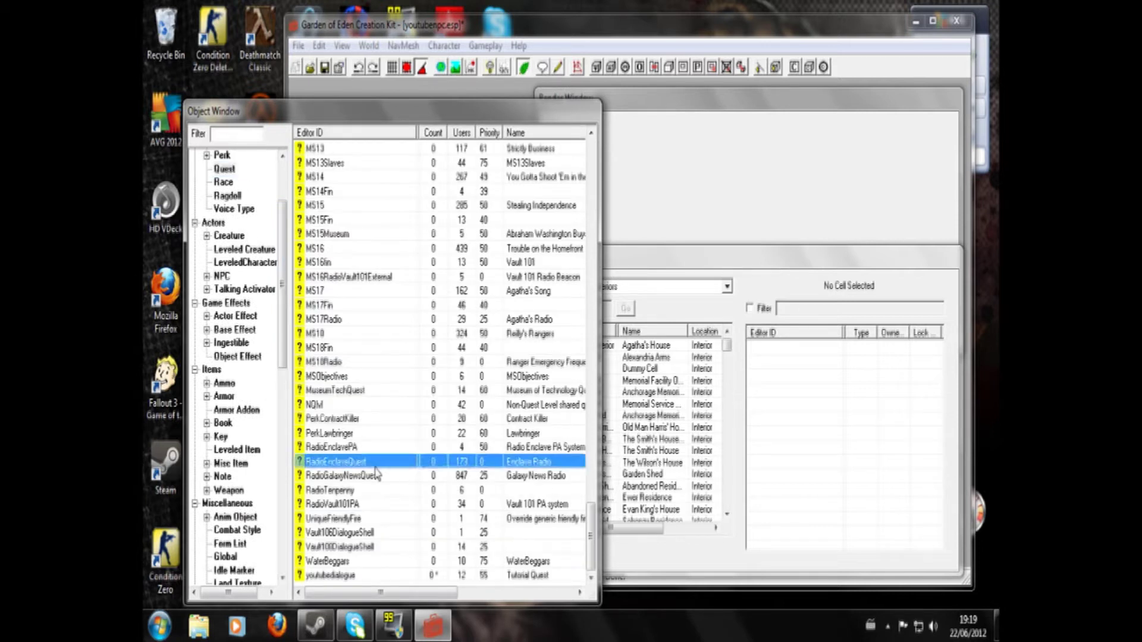
{"action": "key", "text": "End"}
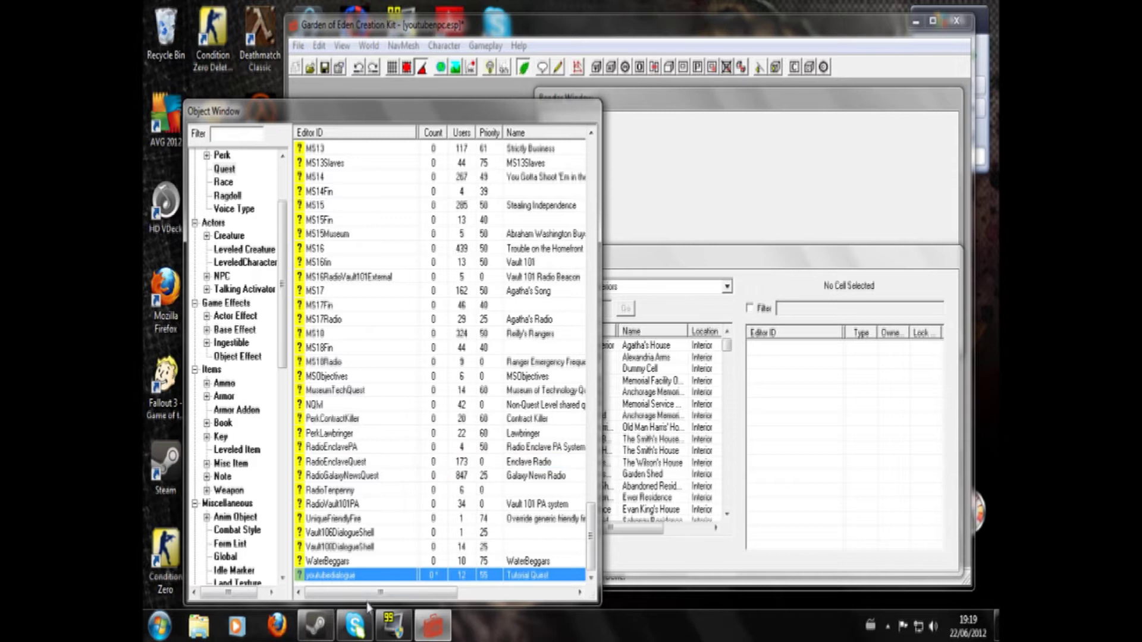
{"action": "double_click", "coordinate": [366, 579]}
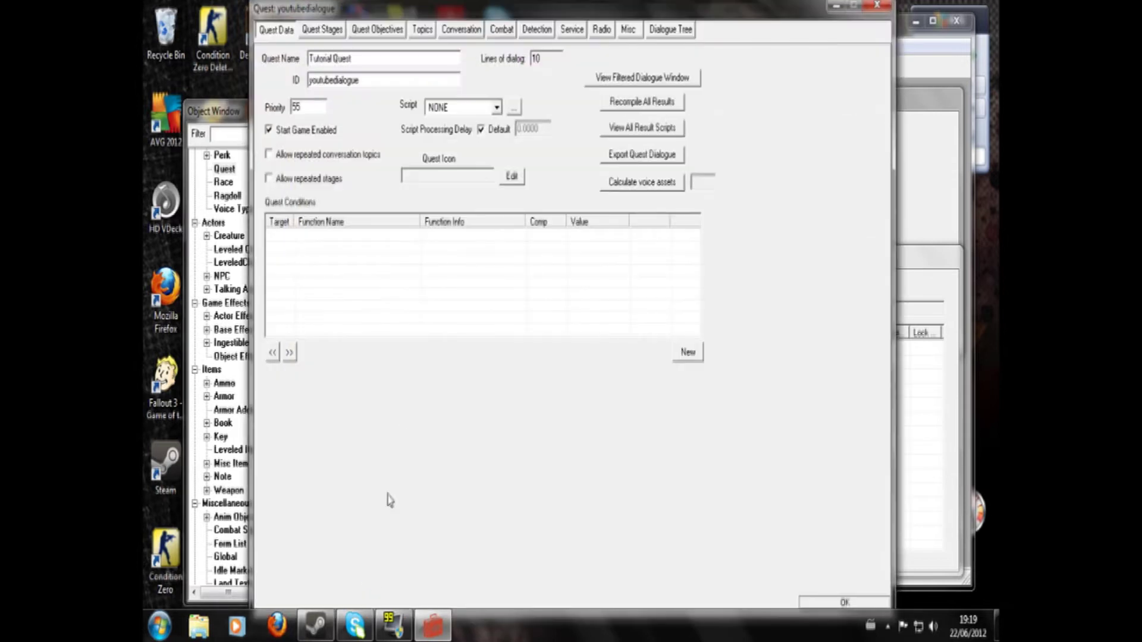
{"action": "left_click", "coordinate": [422, 30]}
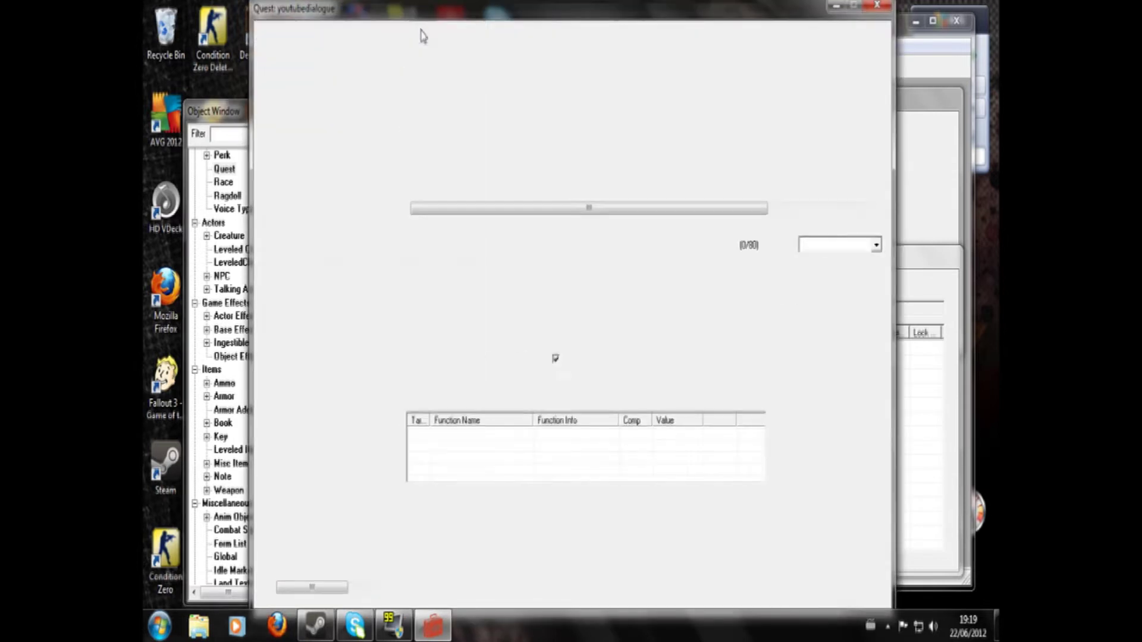
{"action": "left_click", "coordinate": [463, 105]}
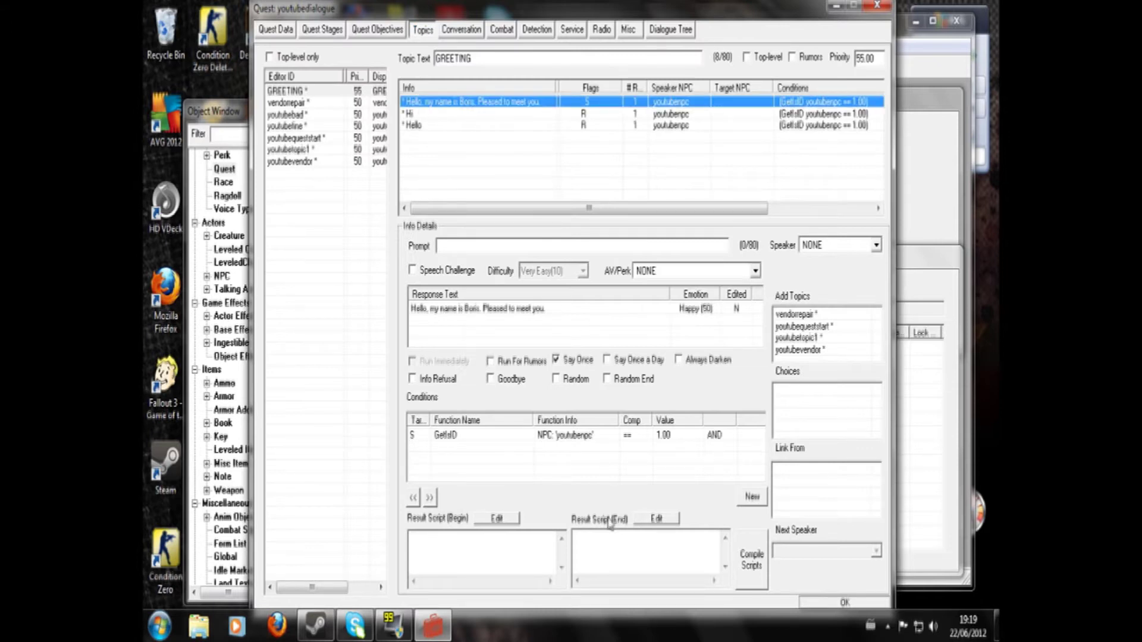
{"action": "left_click", "coordinate": [574, 536]}
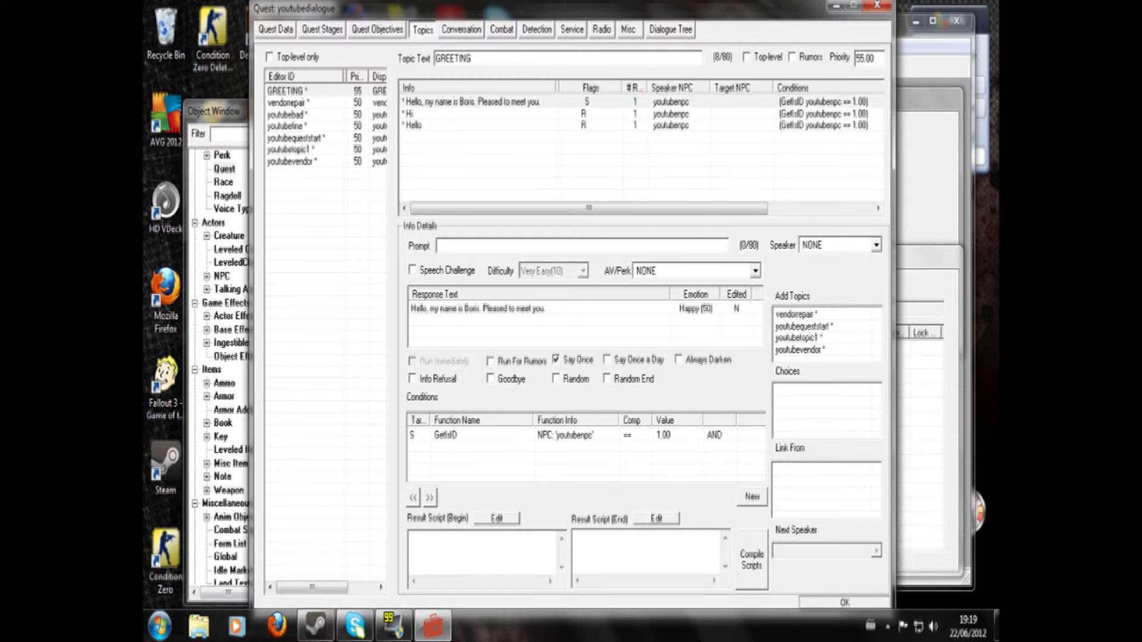
Add a Miscellaneous > Message record with ID youtubename and title Boris
{"action": "left_click", "coordinate": [878, 6]}
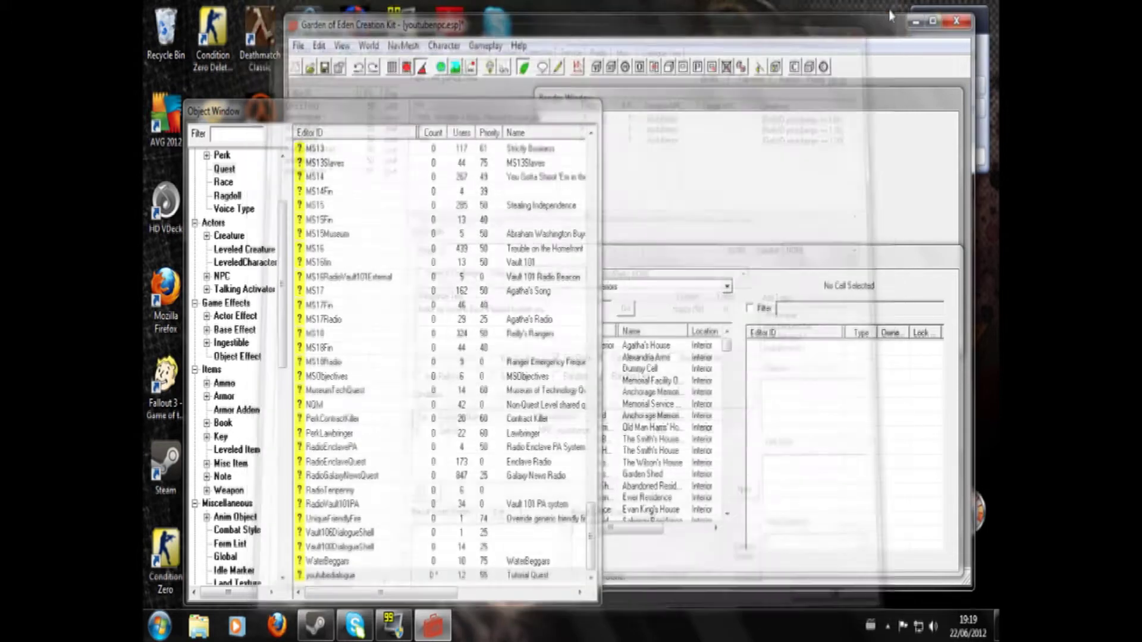
{"action": "left_click", "coordinate": [266, 319]}
{"action": "scroll", "coordinate": [264, 358], "scroll_direction": "down", "scroll_amount": 8}
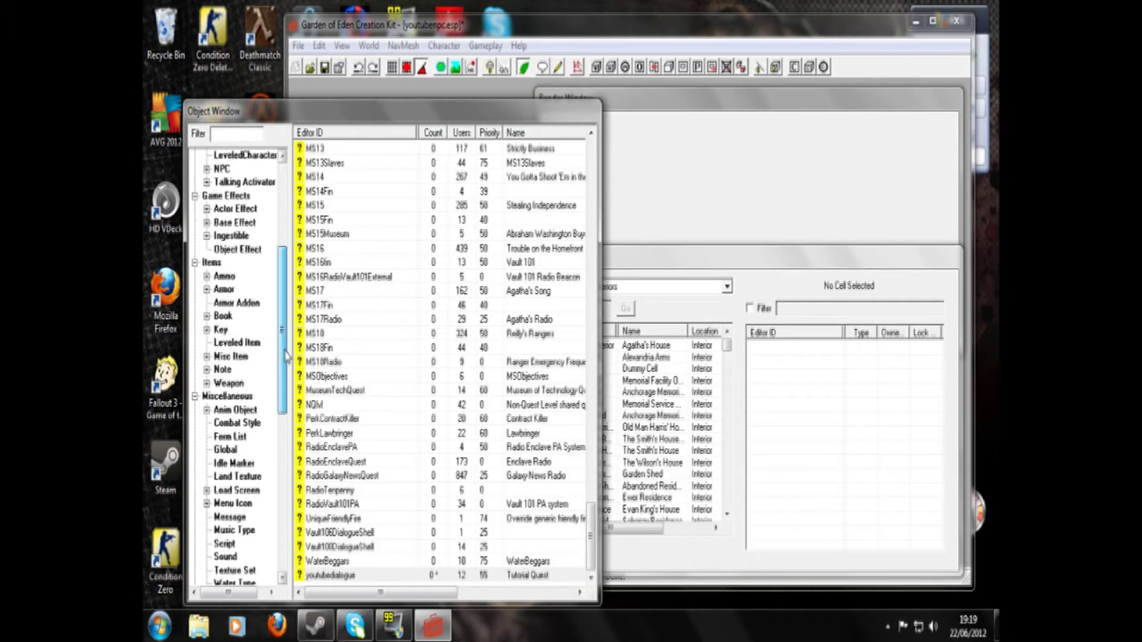
{"action": "left_click", "coordinate": [229, 303]}
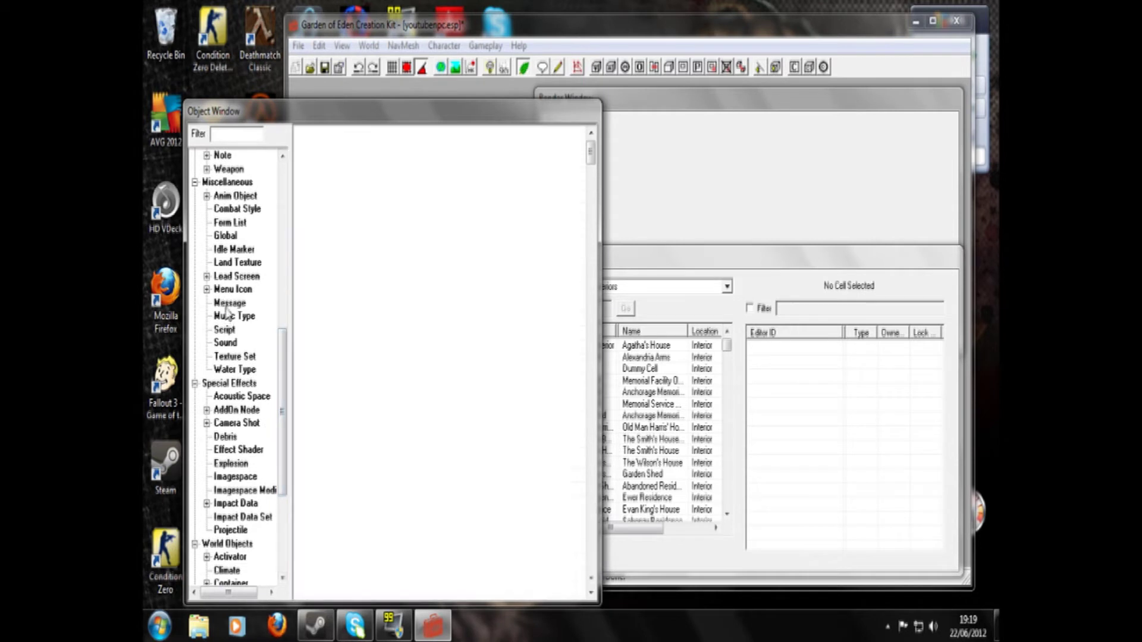
{"action": "right_click", "coordinate": [363, 293]}
{"action": "left_click", "coordinate": [372, 306]}
{"action": "type", "text": "youtubena"}
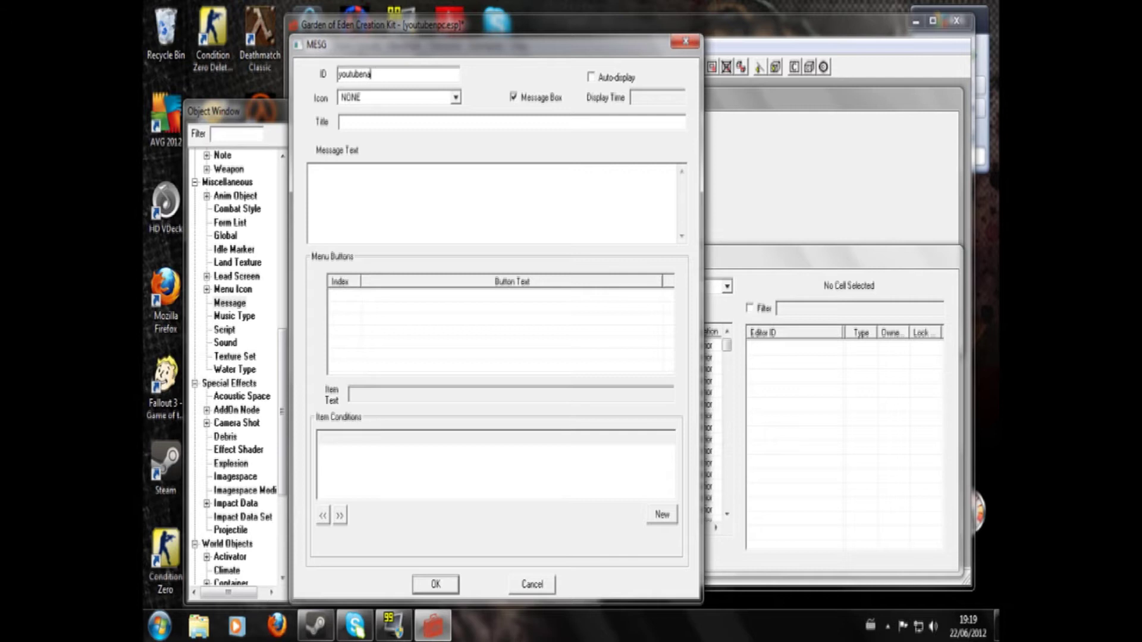
{"action": "type", "text": "me"}
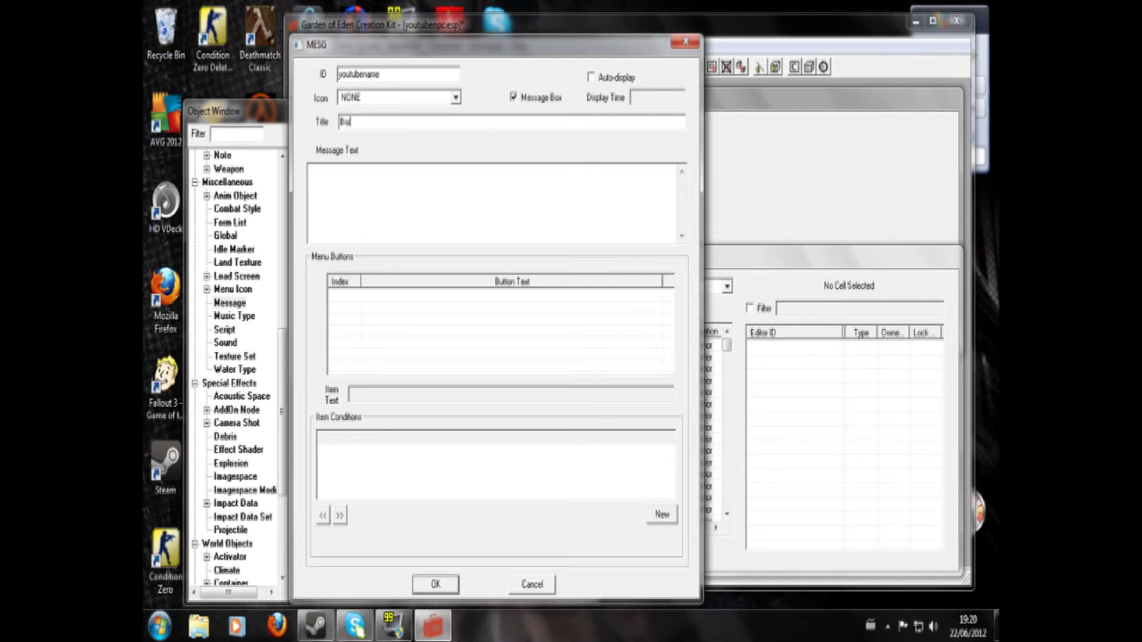
{"action": "left_click", "coordinate": [437, 585]}
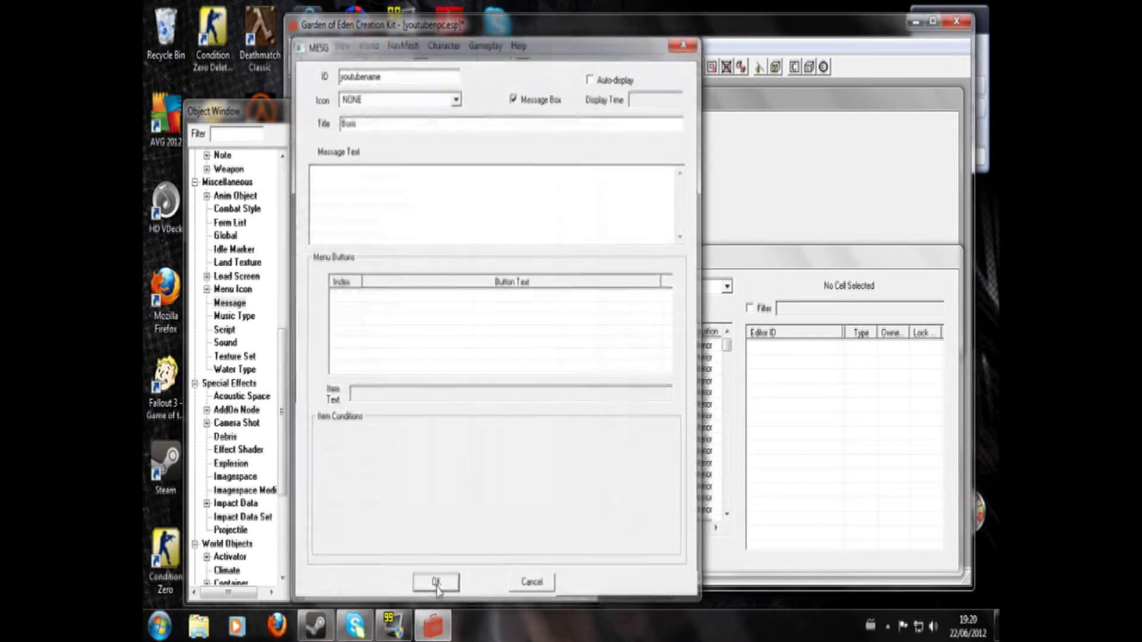
{"action": "scroll", "coordinate": [275, 207], "scroll_direction": "up", "scroll_amount": 10}
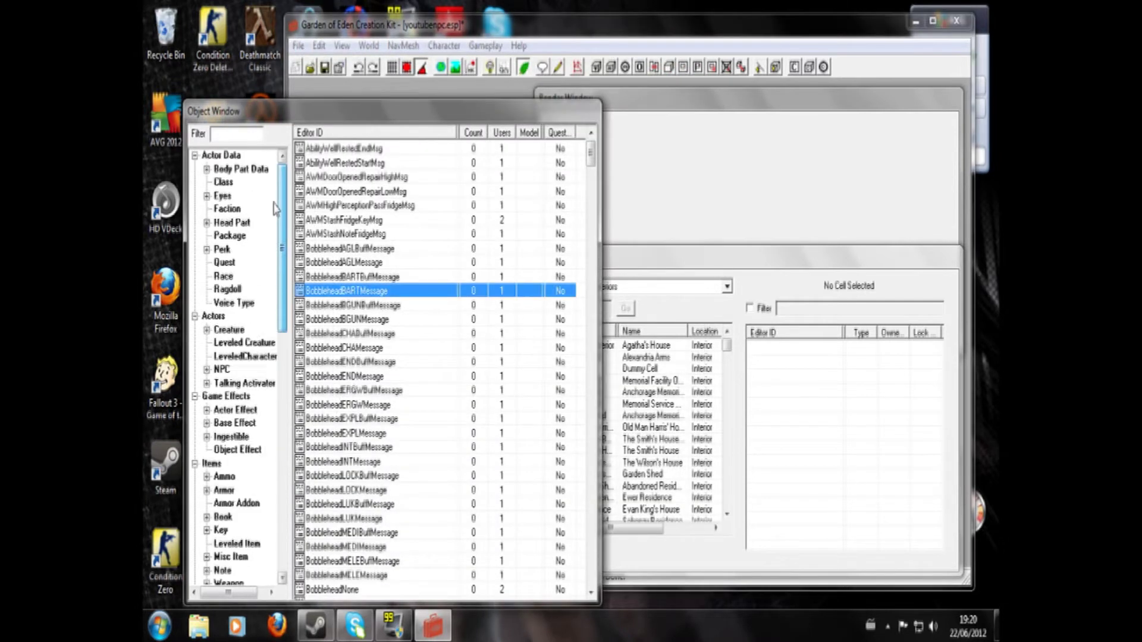
Reopen the youtubedialogue greeting's end result script
{"action": "left_click", "coordinate": [229, 263]}
{"action": "left_click", "coordinate": [346, 448]}
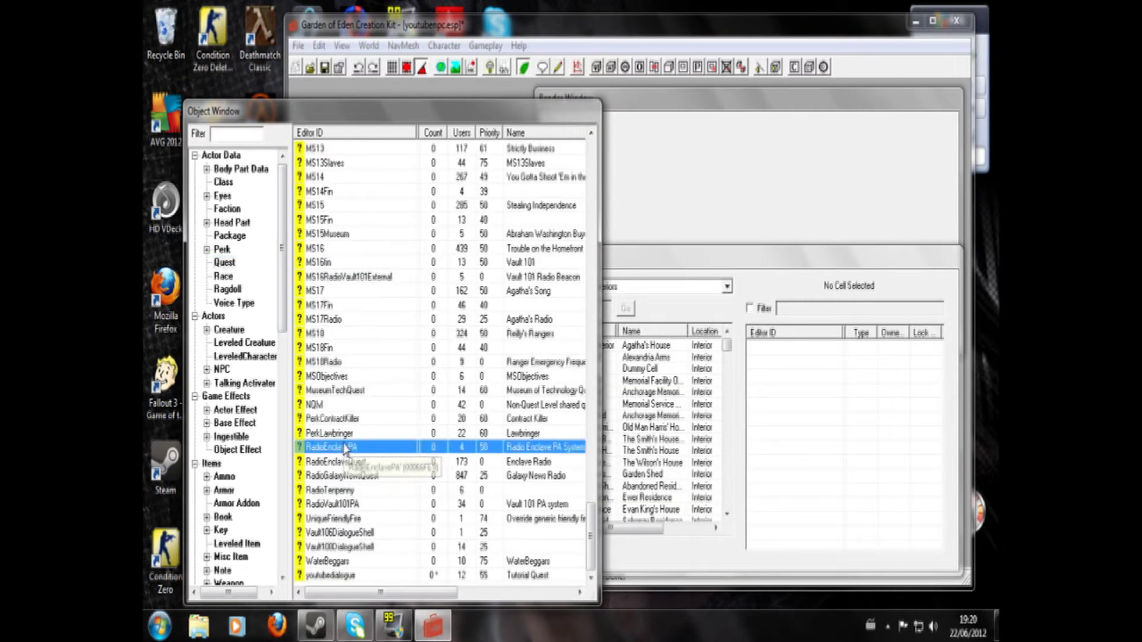
{"action": "key", "text": "End"}
{"action": "double_click", "coordinate": [354, 576]}
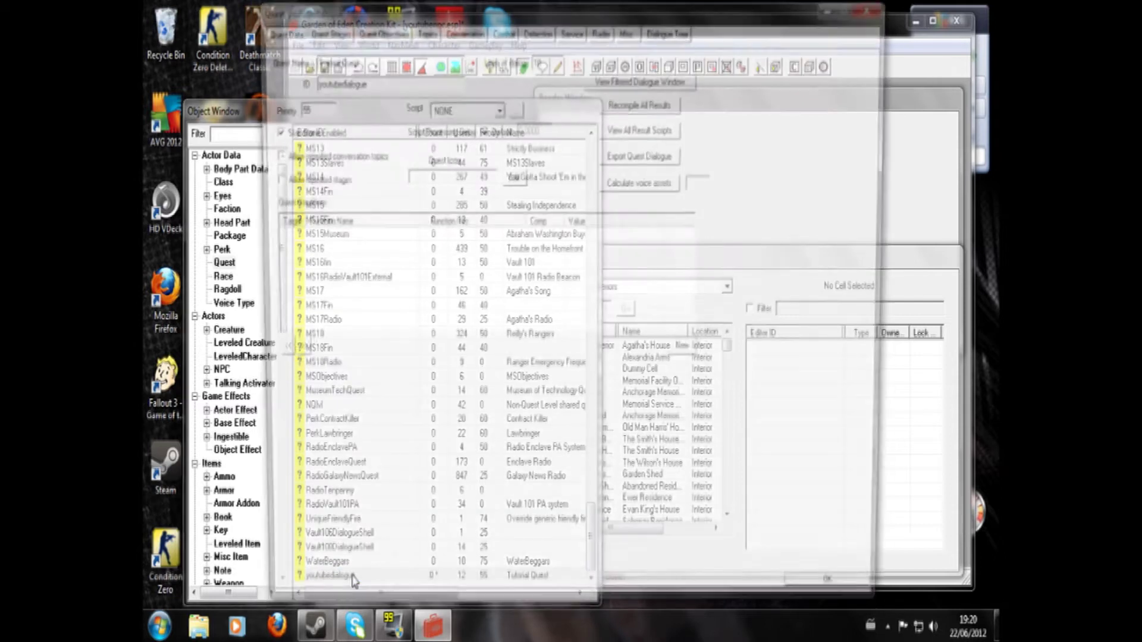
{"action": "left_click", "coordinate": [422, 30]}
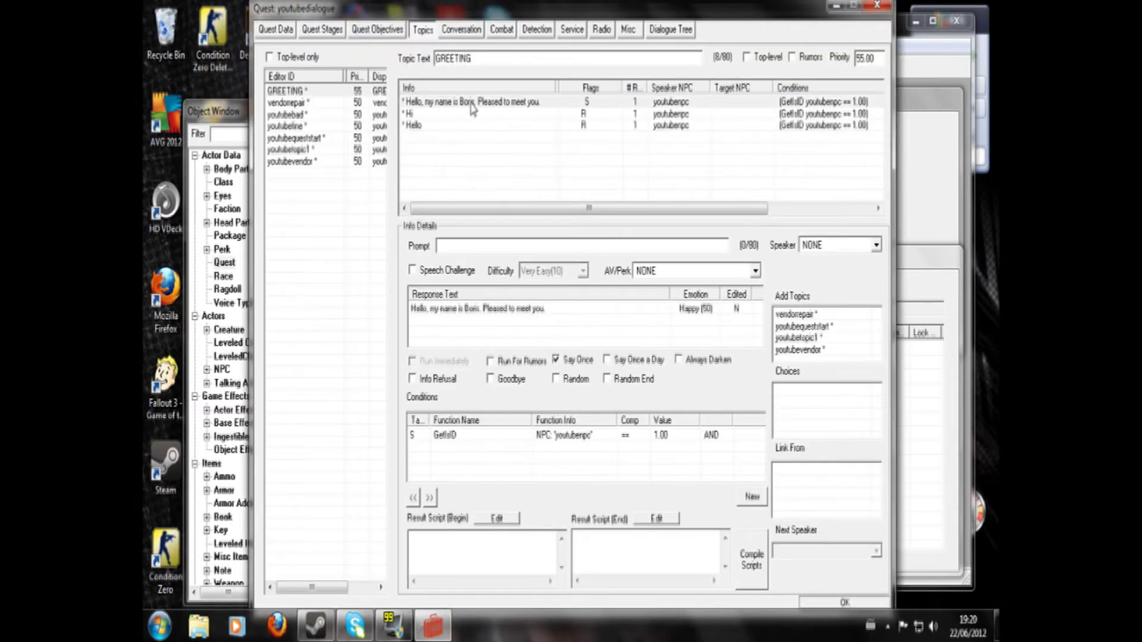
{"action": "left_click", "coordinate": [464, 102]}
{"action": "left_click", "coordinate": [573, 537]}
{"action": "type", "text": "setactorfullname youtubename"}
Compile the result script 'setactorfullname youtubename'
{"action": "left_click", "coordinate": [758, 575]}
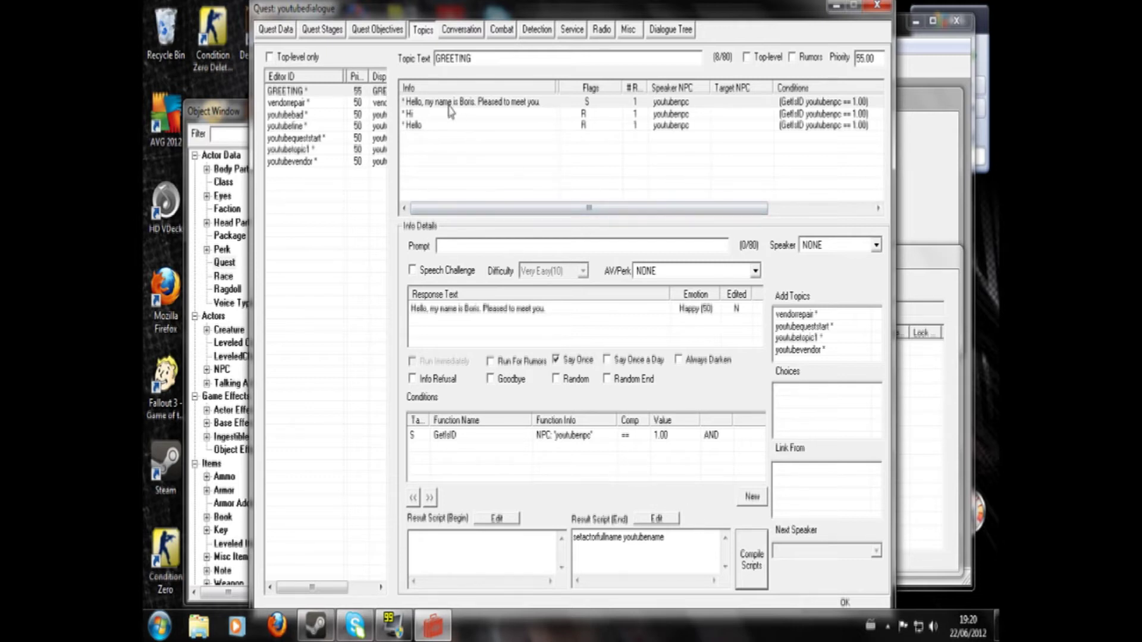
{"action": "left_click_drag", "start_coordinate": [666, 538], "coordinate": [572, 538]}
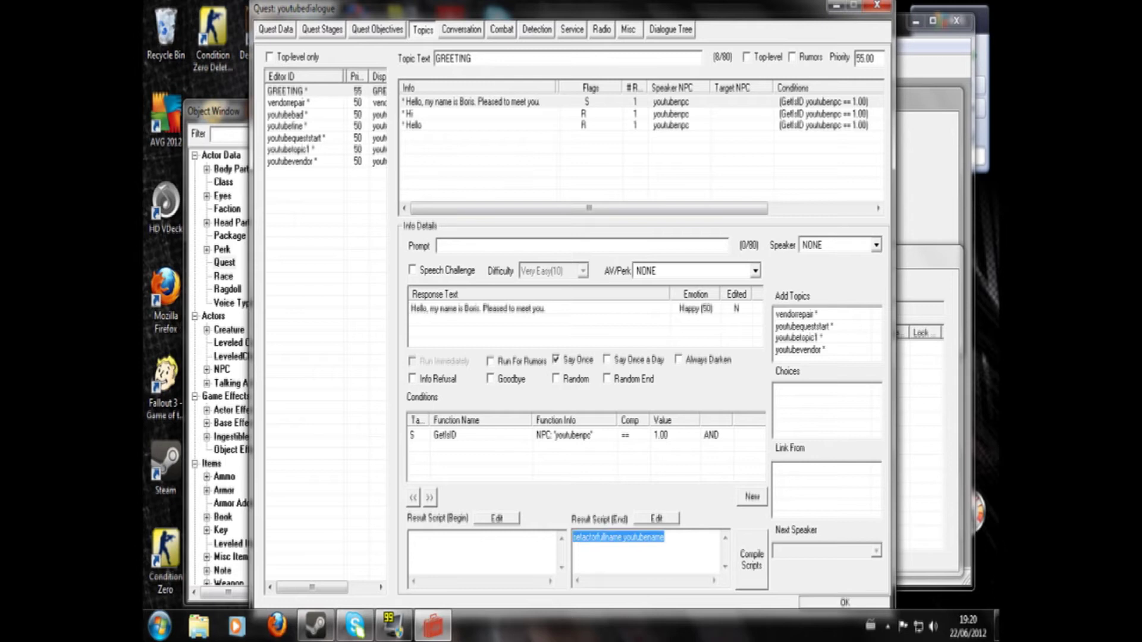
{"action": "left_click", "coordinate": [679, 538]}
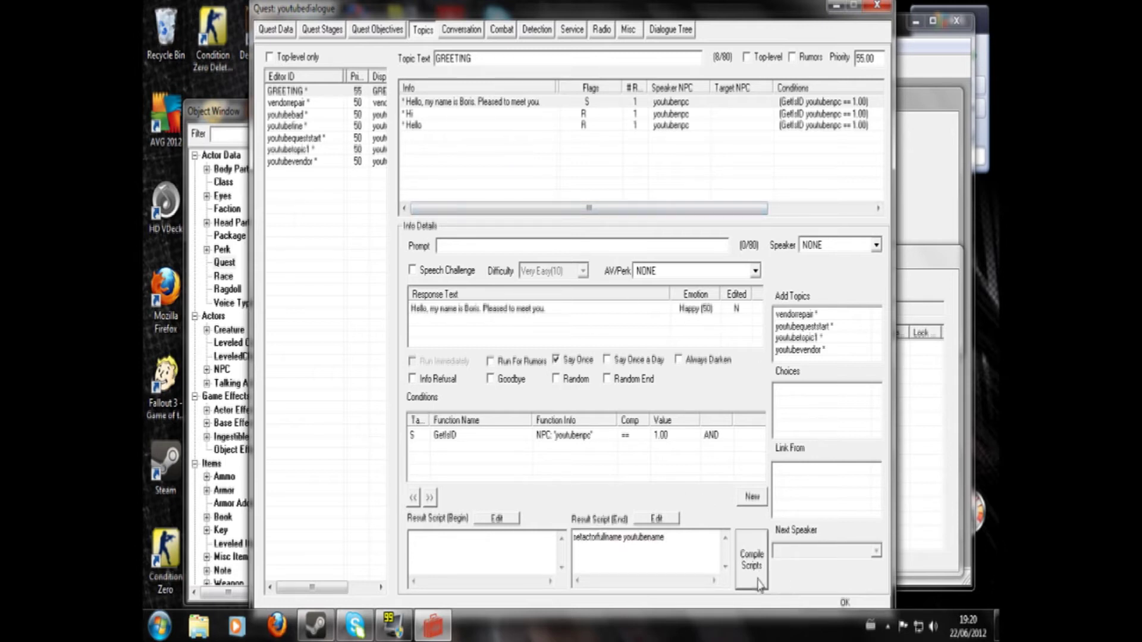
Close the quest dialogue editor and save youtubenpc.esp
{"action": "left_click", "coordinate": [829, 603]}
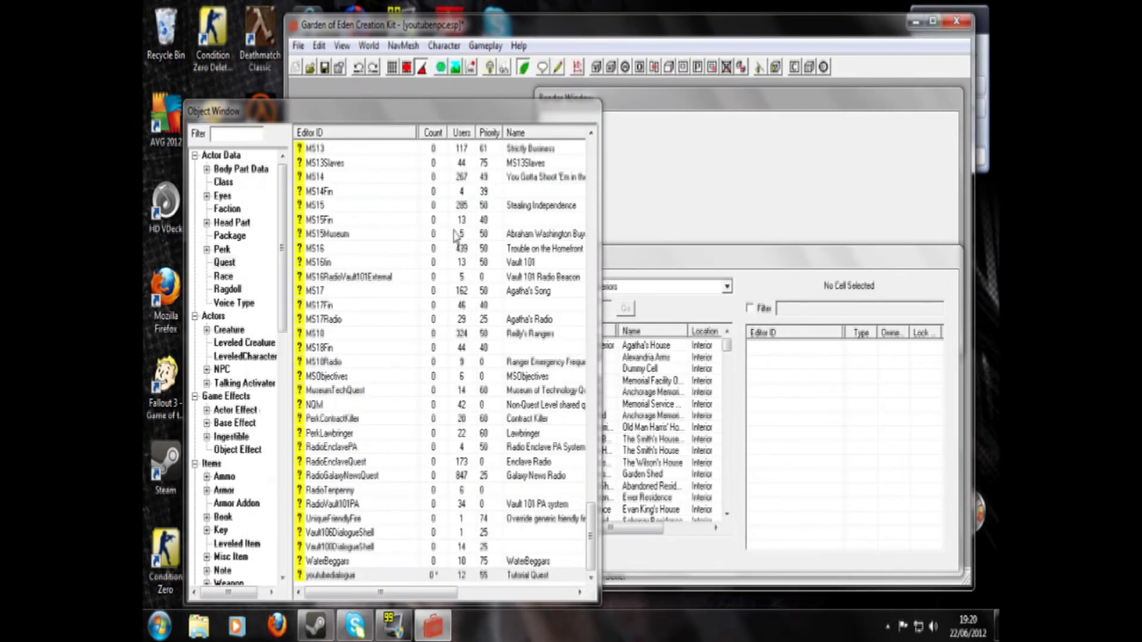
{"action": "left_click", "coordinate": [324, 68]}
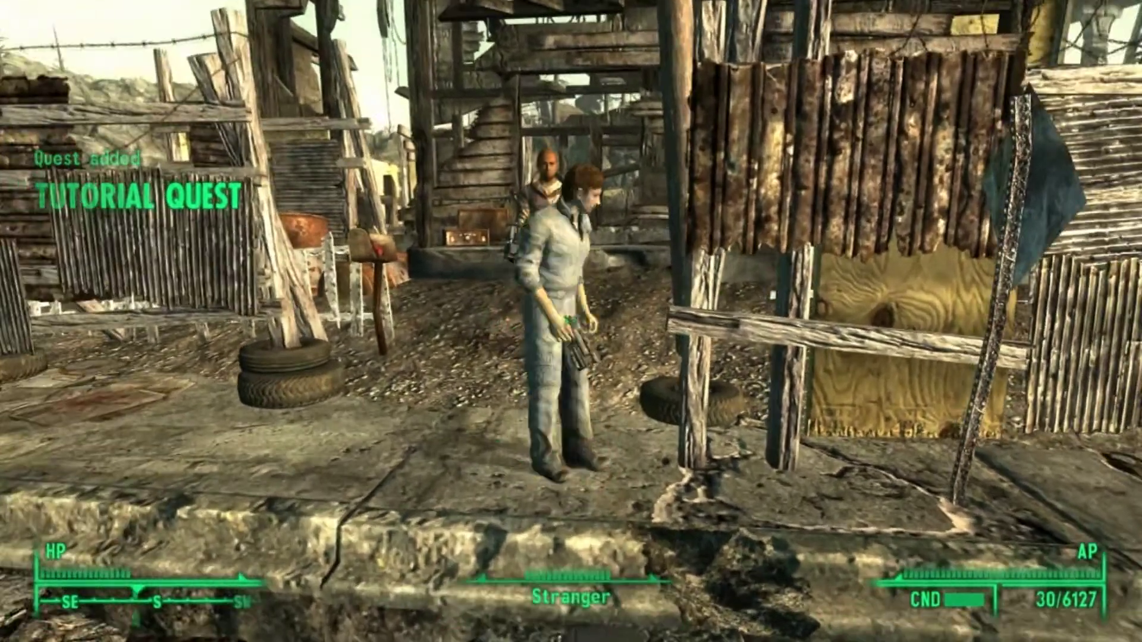
Talk with the Stranger until he becomes Boris, then say 'Alright, bye'
{"action": "key", "text": "w"}
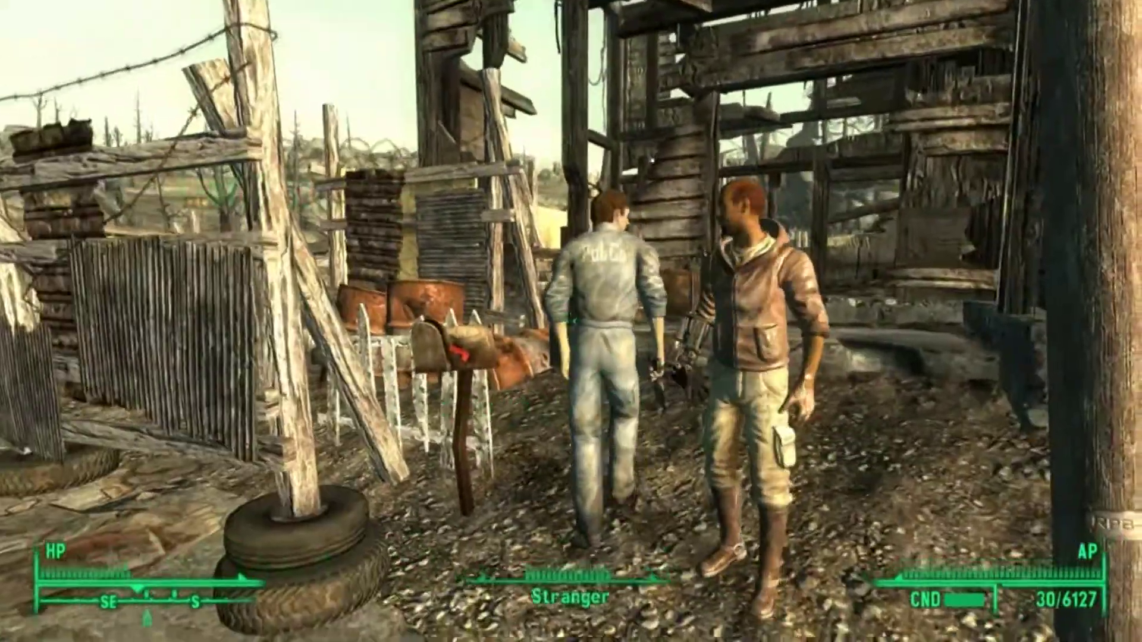
{"action": "key", "text": "w"}
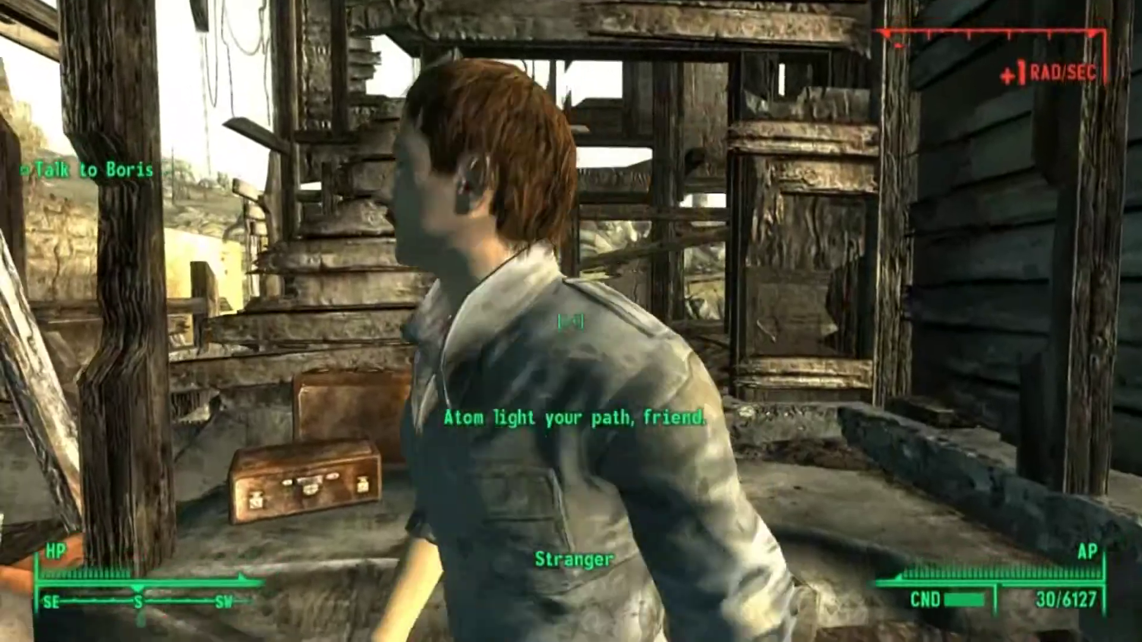
{"action": "key", "text": "s"}
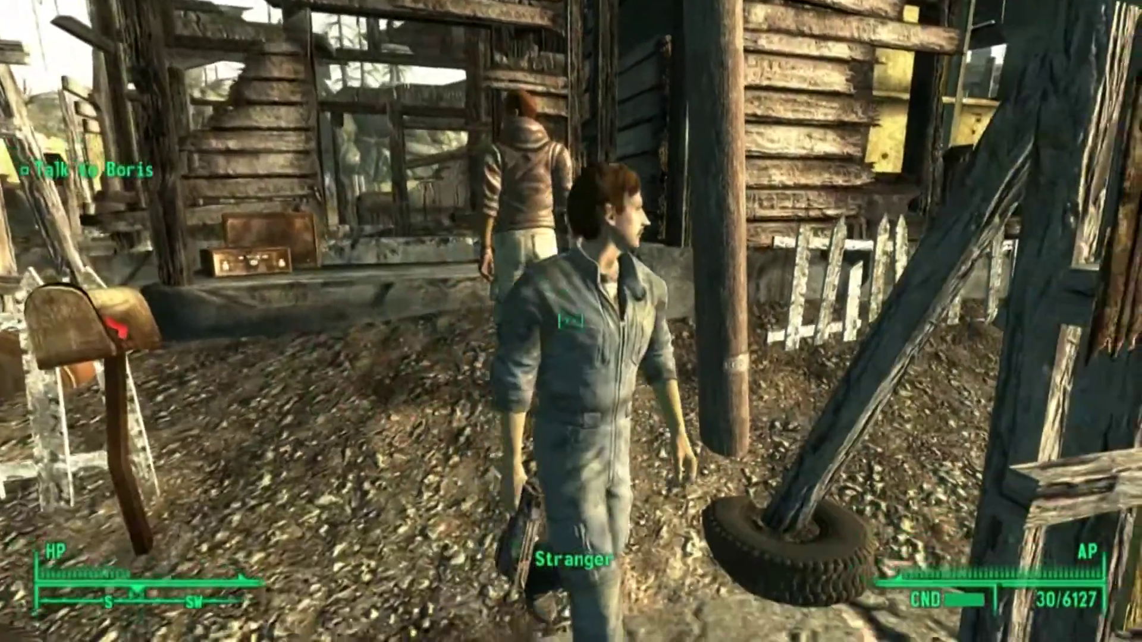
{"action": "key", "text": "e"}
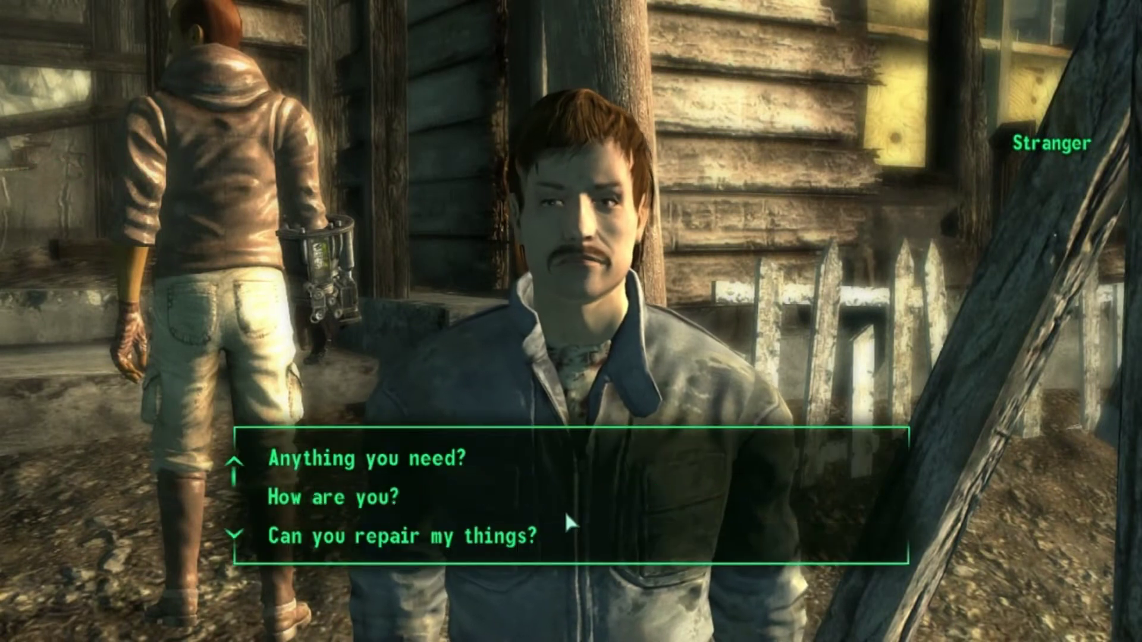
{"action": "scroll", "coordinate": [544, 529], "scroll_direction": "down", "scroll_amount": 1}
{"action": "scroll", "coordinate": [542, 520], "scroll_direction": "down", "scroll_amount": 1}
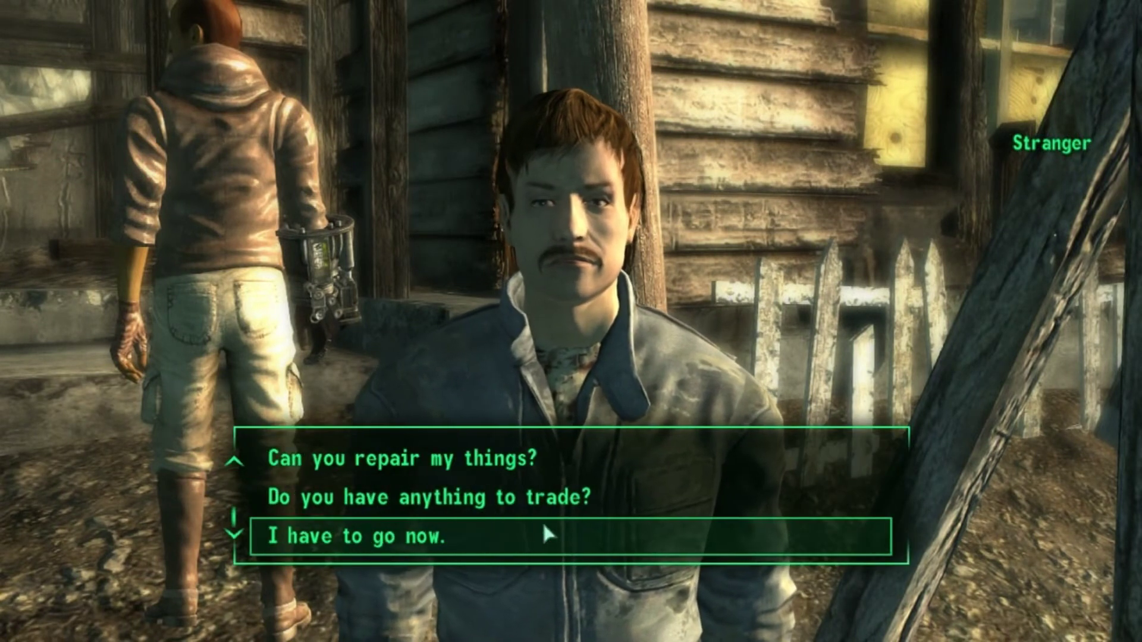
{"action": "left_click", "coordinate": [544, 533]}
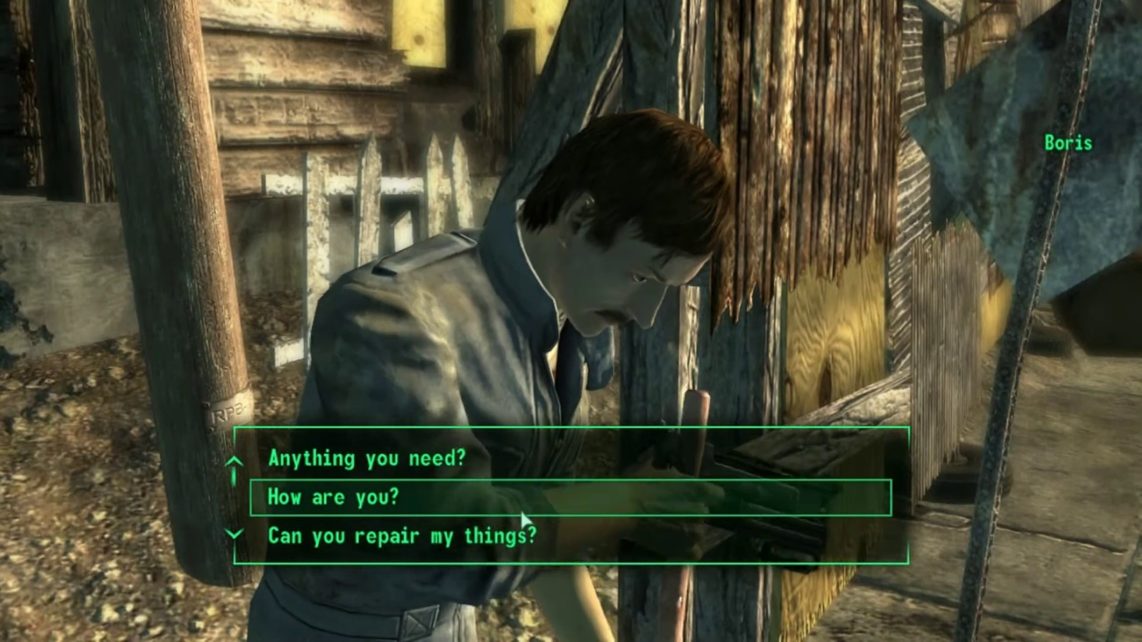
{"action": "left_click", "coordinate": [522, 515]}
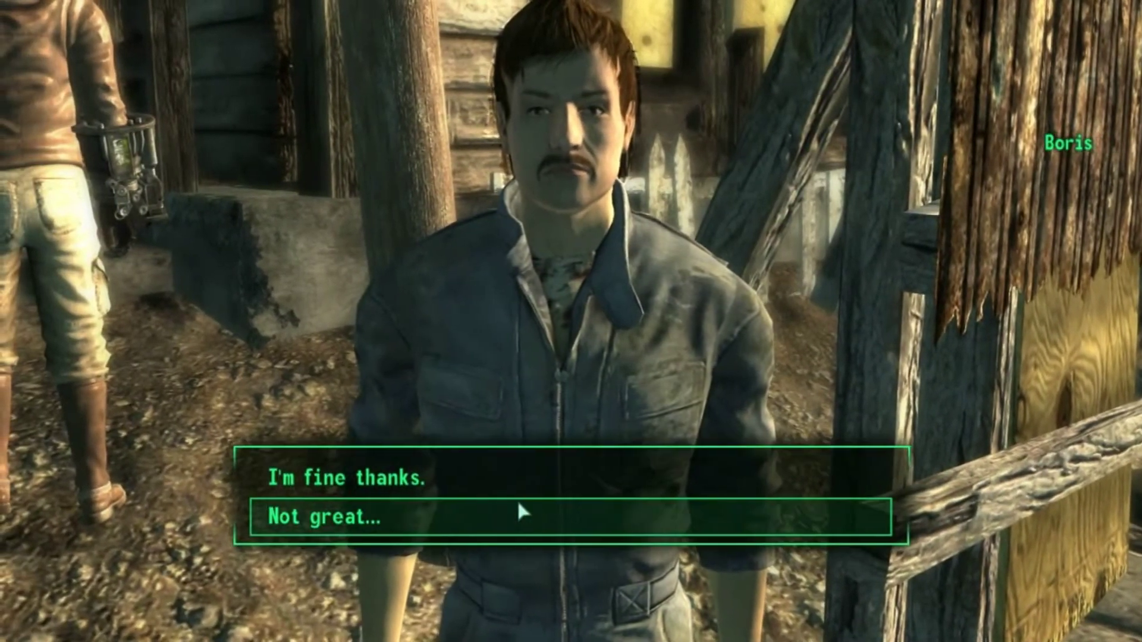
{"action": "left_click", "coordinate": [519, 505]}
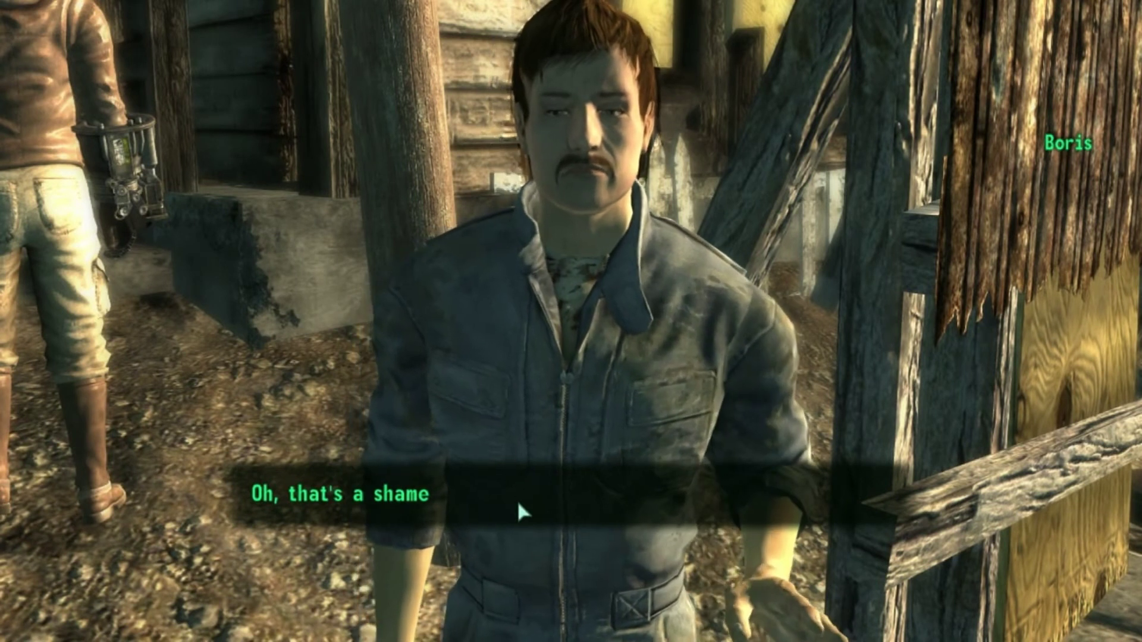
{"action": "scroll", "coordinate": [527, 527], "scroll_direction": "down", "scroll_amount": 3}
{"action": "left_click", "coordinate": [545, 546]}
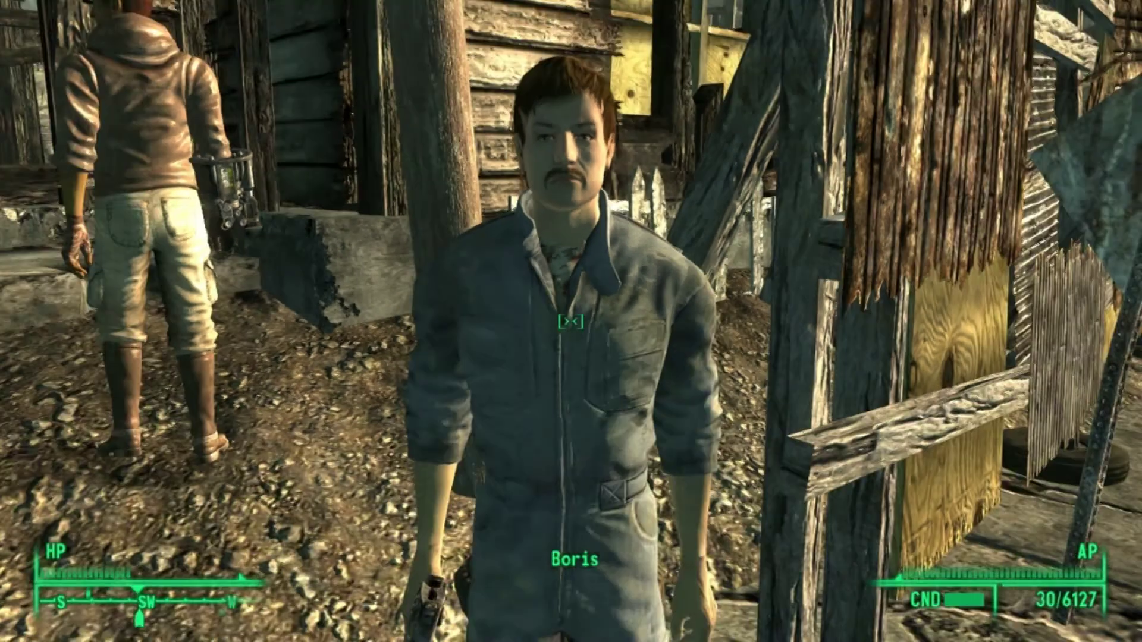
Equip a different weapon from the Pip-Boy weapons list
{"action": "key", "text": "Tab"}
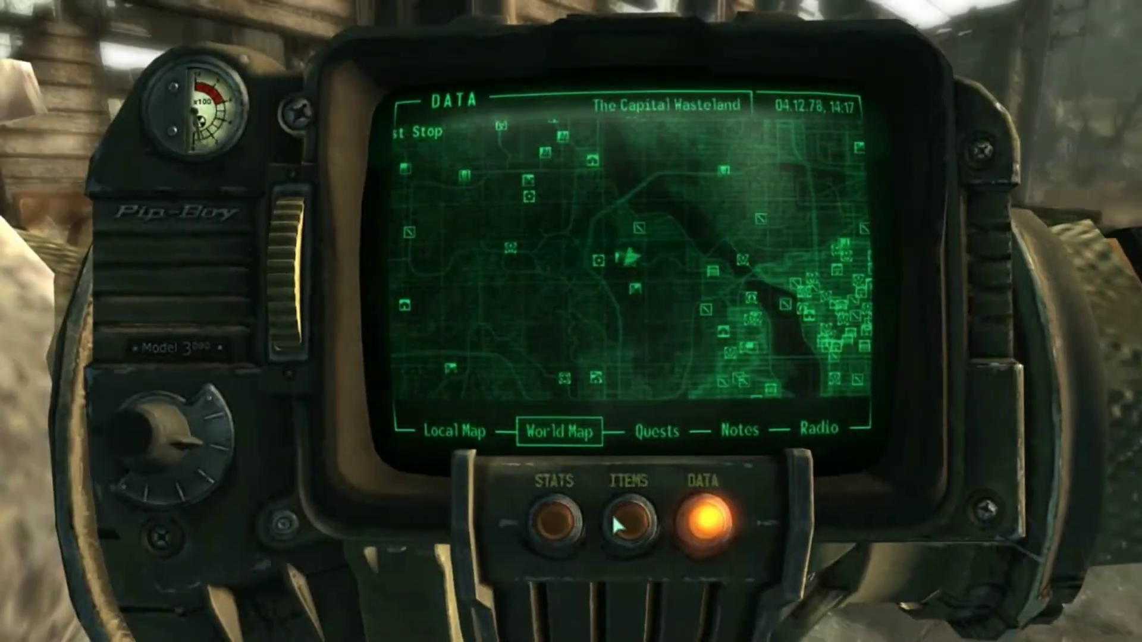
{"action": "left_click", "coordinate": [614, 514]}
{"action": "scroll", "coordinate": [451, 370], "scroll_direction": "down", "scroll_amount": 8}
{"action": "scroll", "coordinate": [451, 370], "scroll_direction": "down", "scroll_amount": 6}
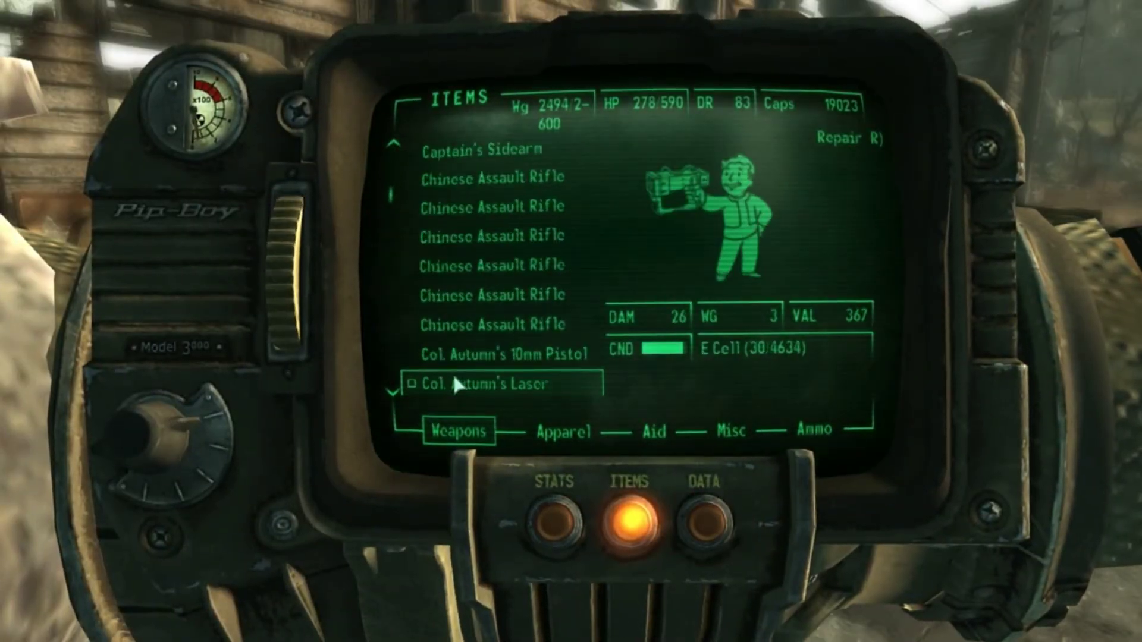
{"action": "scroll", "coordinate": [452, 369], "scroll_direction": "down", "scroll_amount": 5}
{"action": "scroll", "coordinate": [453, 362], "scroll_direction": "down", "scroll_amount": 4}
{"action": "scroll", "coordinate": [455, 362], "scroll_direction": "down", "scroll_amount": 3}
{"action": "scroll", "coordinate": [458, 342], "scroll_direction": "down", "scroll_amount": 2}
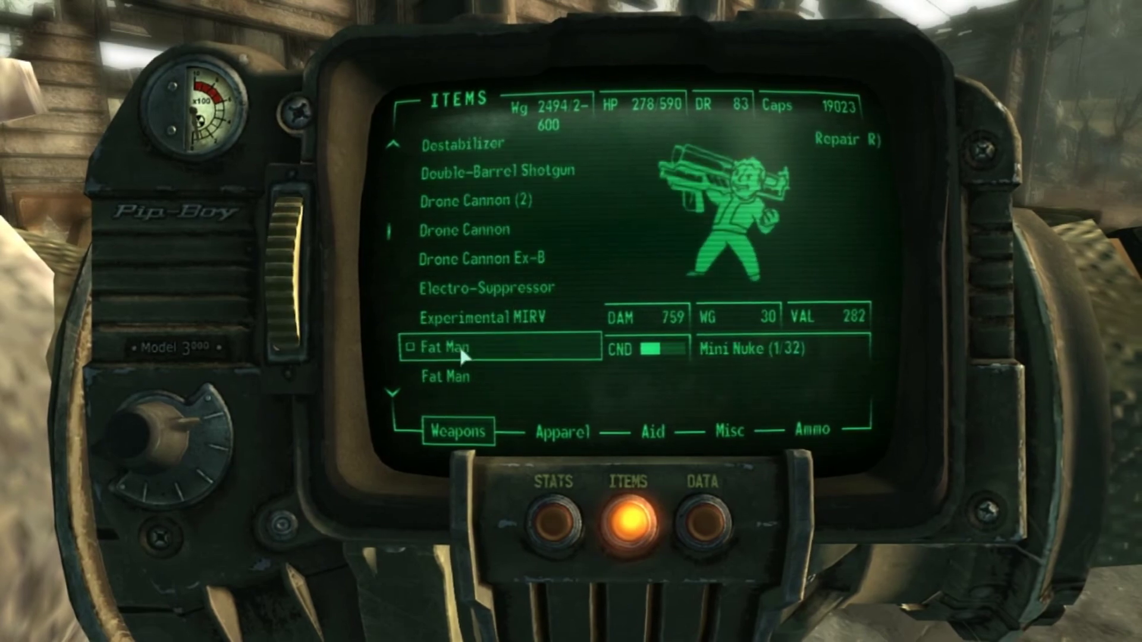
{"action": "key", "text": "Tab"}
Fire a Fat Man nuke at Boris, then advance toward the ruined houses
{"action": "key", "text": "s"}
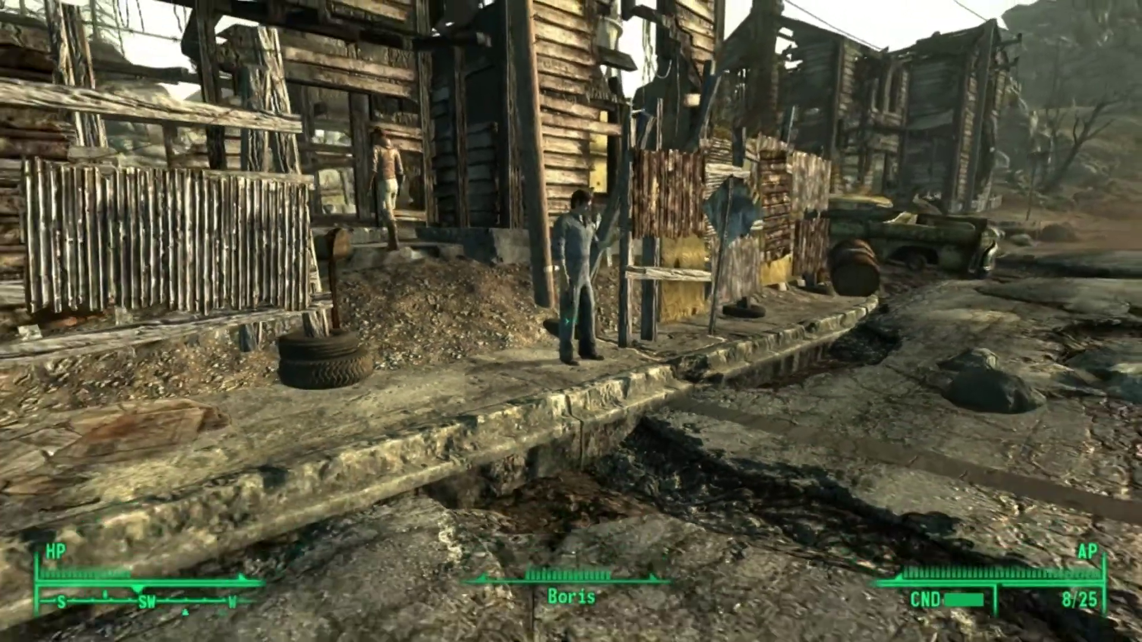
{"action": "key", "text": "r"}
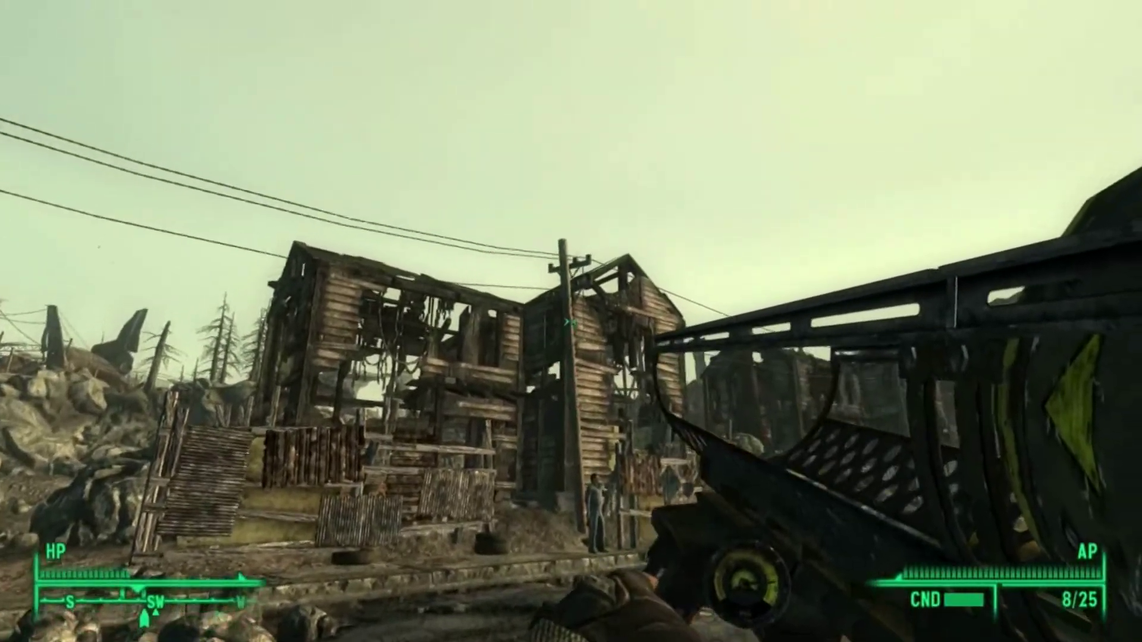
{"action": "key", "text": "2"}
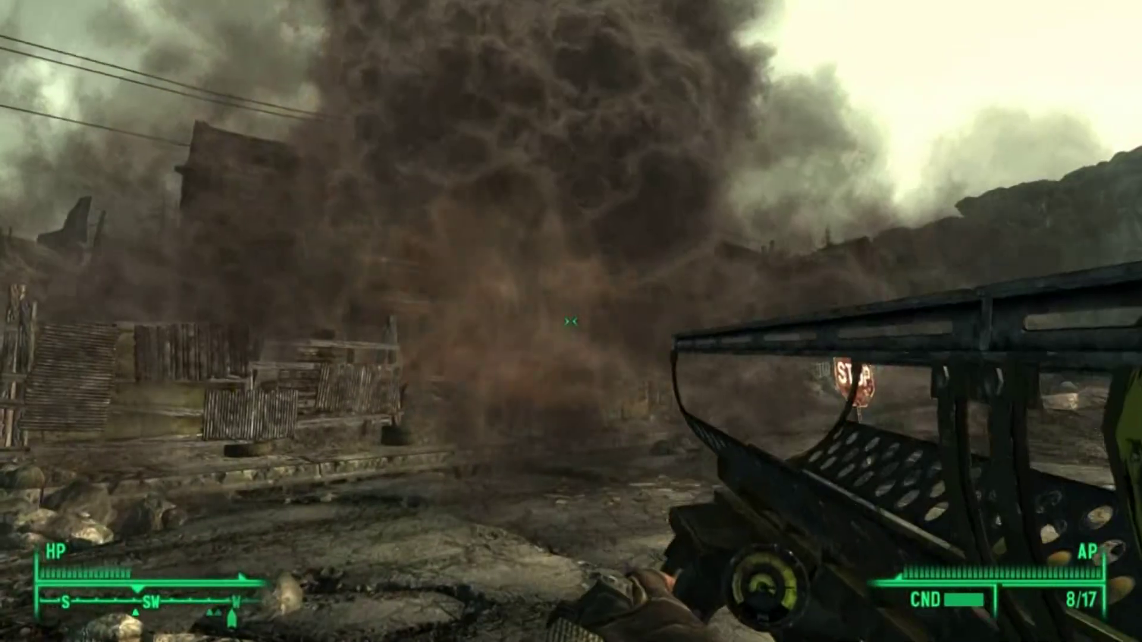
{"action": "key", "text": "r"}
{"action": "key", "text": "w"}
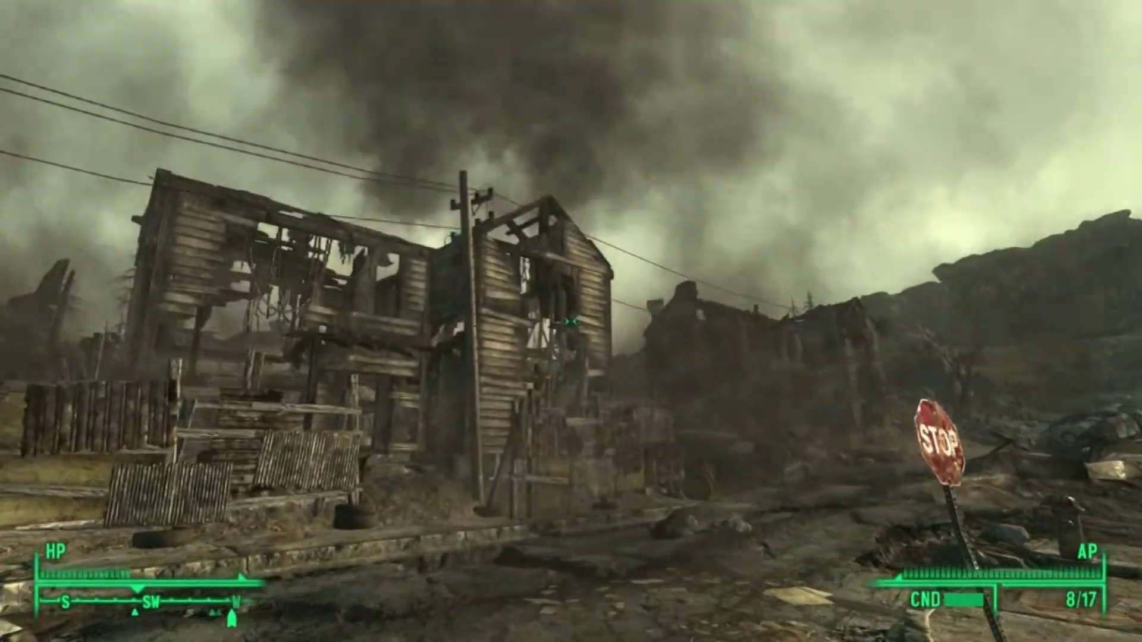
{"action": "key", "text": "a"}
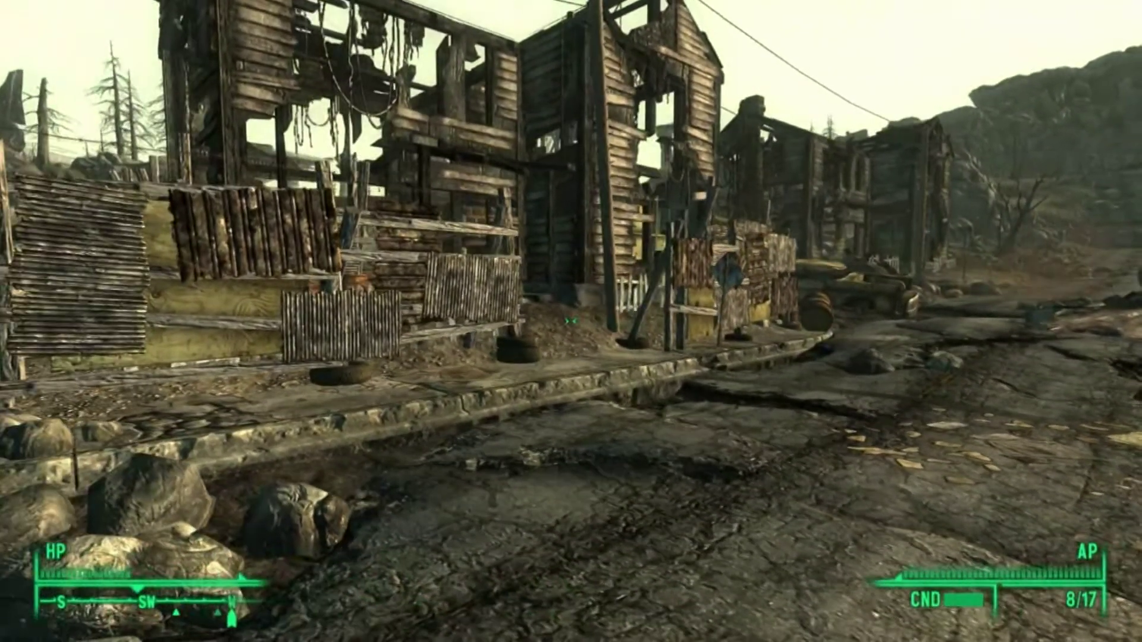